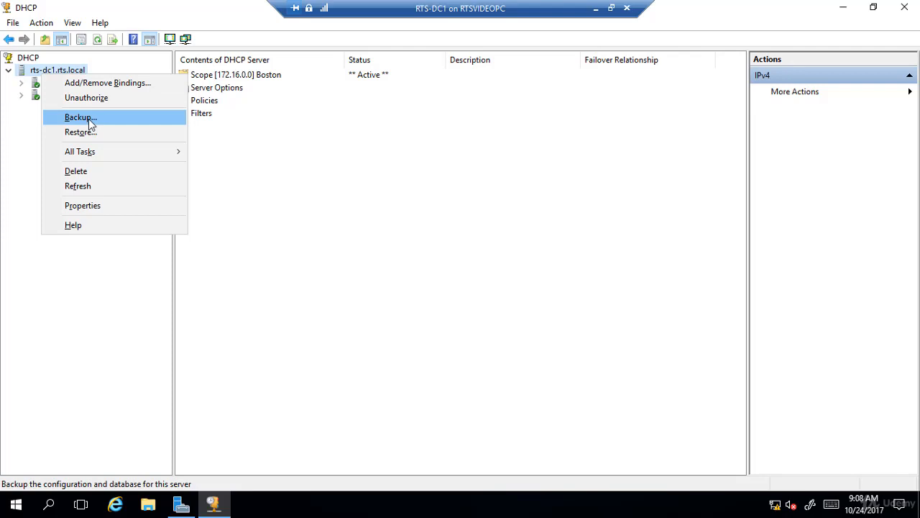
Step: Back up the rts-dc1.rts.local DHCP server to the default dhcp\backup folder
{"action": "left_click", "coordinate": [80, 117]}
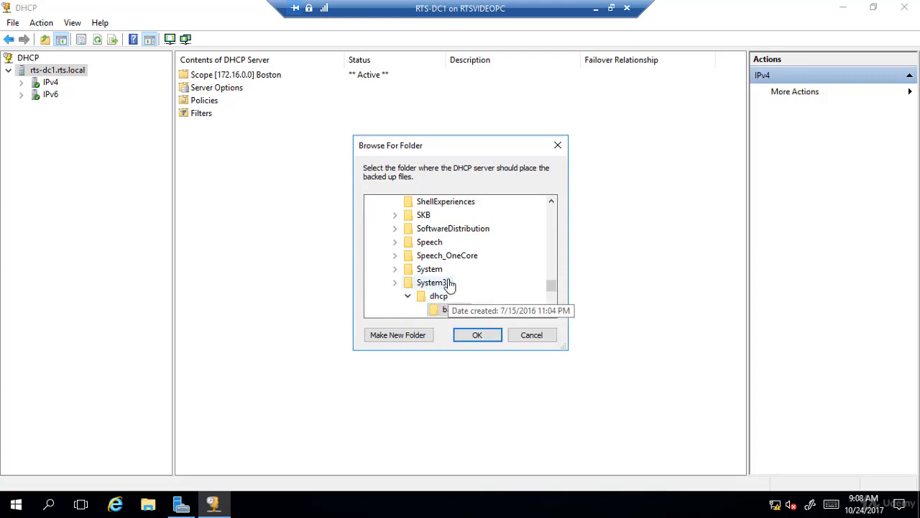
{"action": "left_click", "coordinate": [472, 336]}
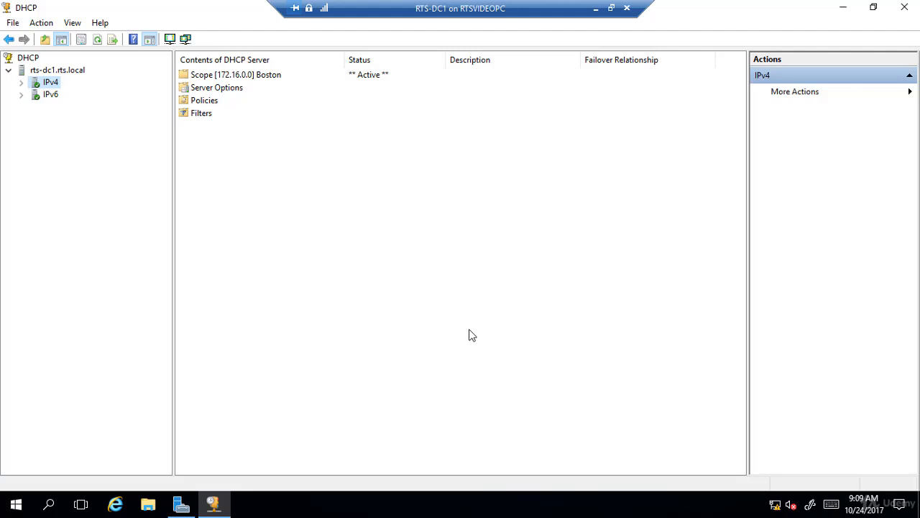
Step: Delete the active IPv4 scope [172.16.0.0] Boston, accepting the deletion despite possible active clients
{"action": "left_click", "coordinate": [22, 83]}
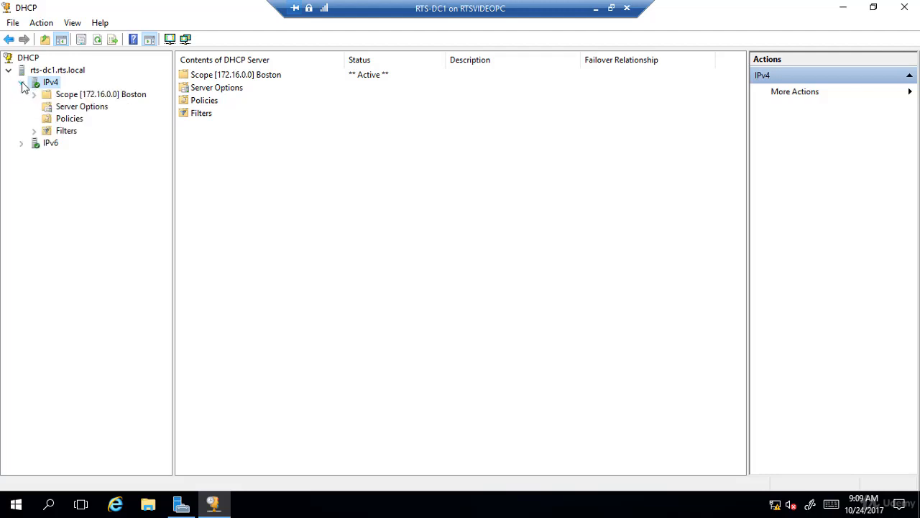
{"action": "right_click", "coordinate": [101, 95]}
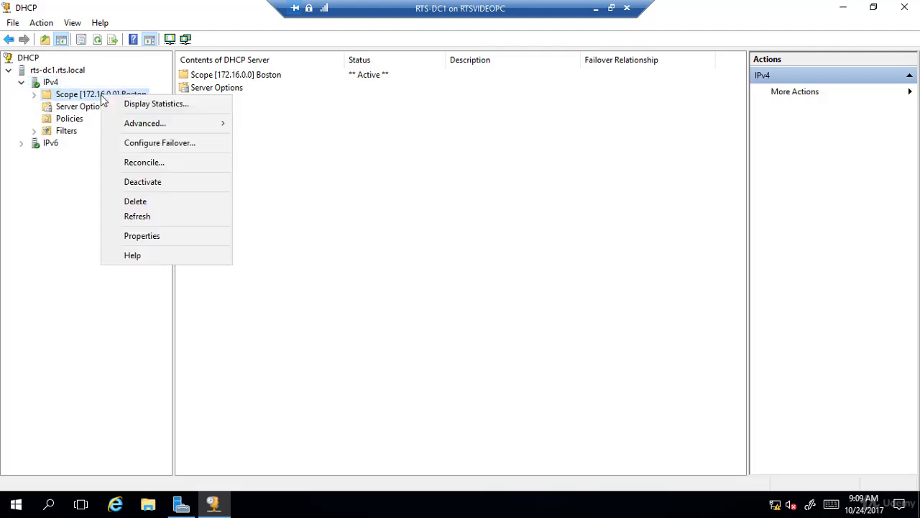
{"action": "left_click", "coordinate": [155, 201]}
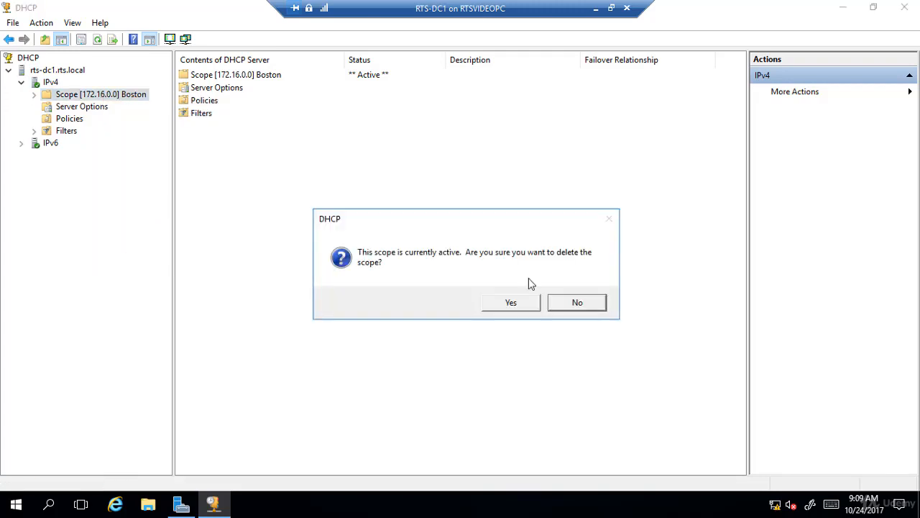
{"action": "left_click", "coordinate": [508, 302]}
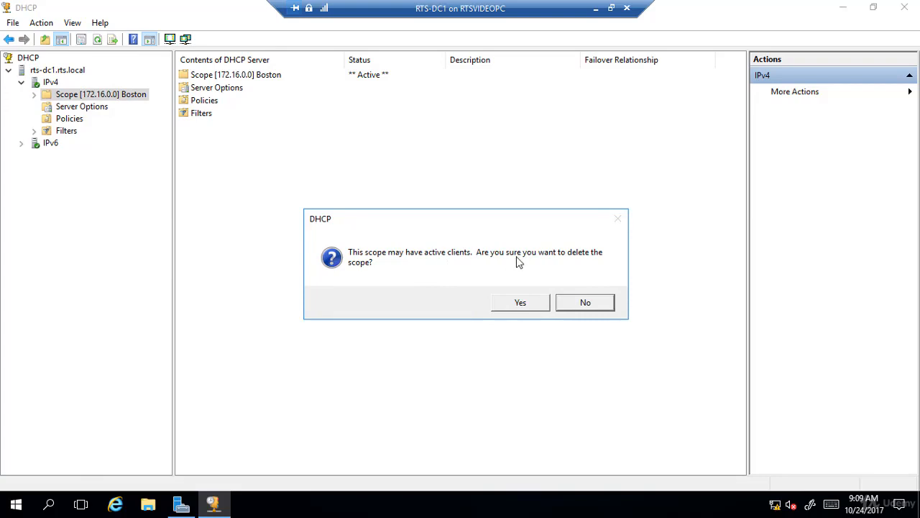
{"action": "left_click", "coordinate": [515, 303]}
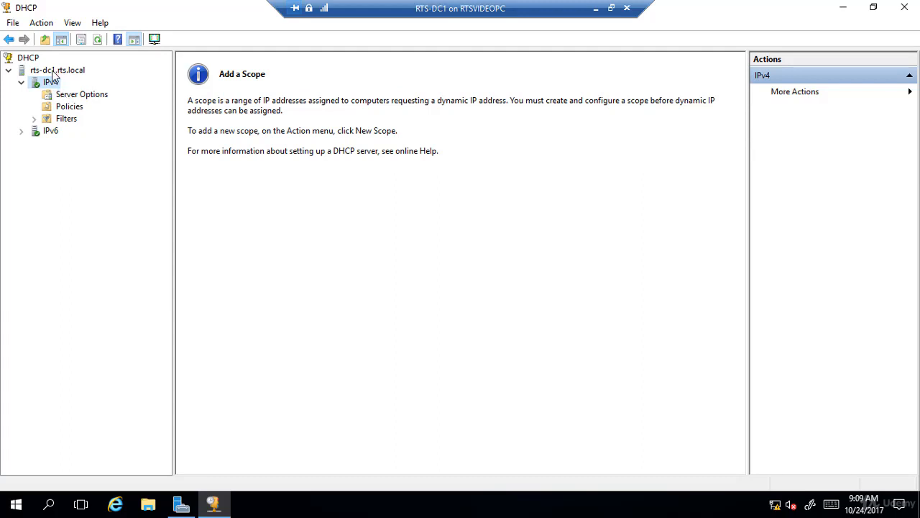
Step: Restore the rts-dc1.rts.local DHCP server from the default dhcp\backup folder, allowing the service to stop and restart
{"action": "right_click", "coordinate": [54, 72]}
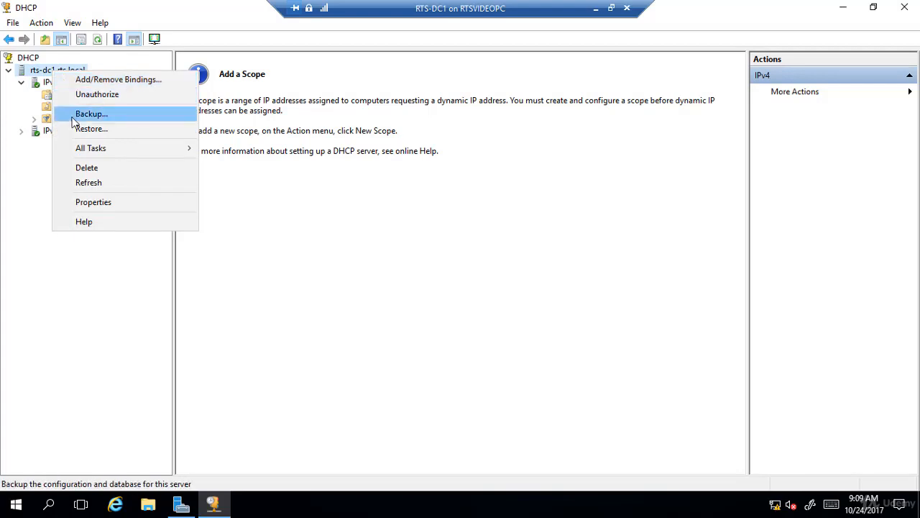
{"action": "left_click", "coordinate": [84, 132]}
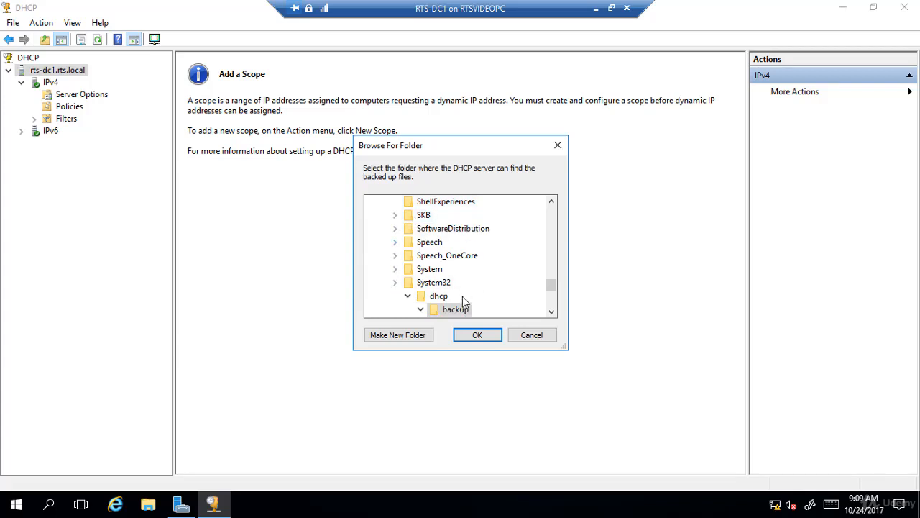
{"action": "left_click", "coordinate": [479, 338]}
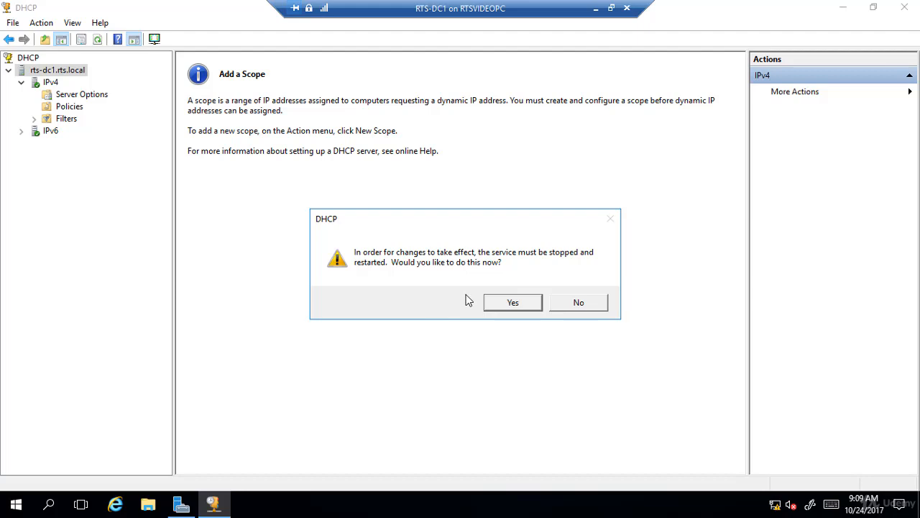
{"action": "left_click", "coordinate": [506, 306]}
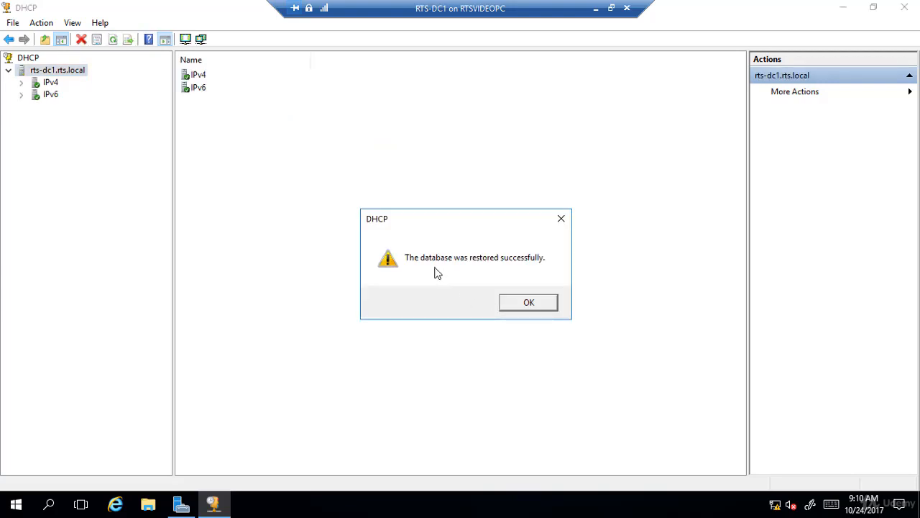
{"action": "left_click", "coordinate": [529, 303]}
Step: Inspect the restored Boston scope under IPv4, including its reservations and address leases
{"action": "left_click", "coordinate": [22, 83]}
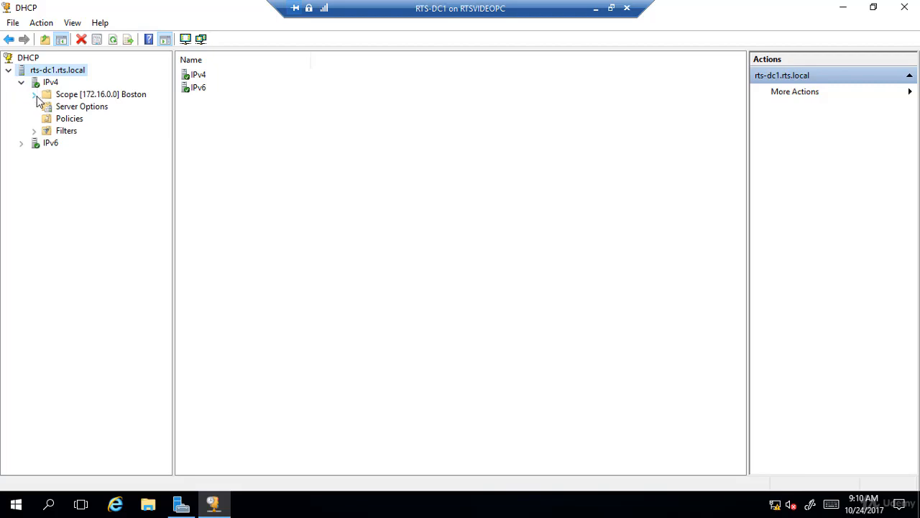
{"action": "left_click", "coordinate": [34, 94]}
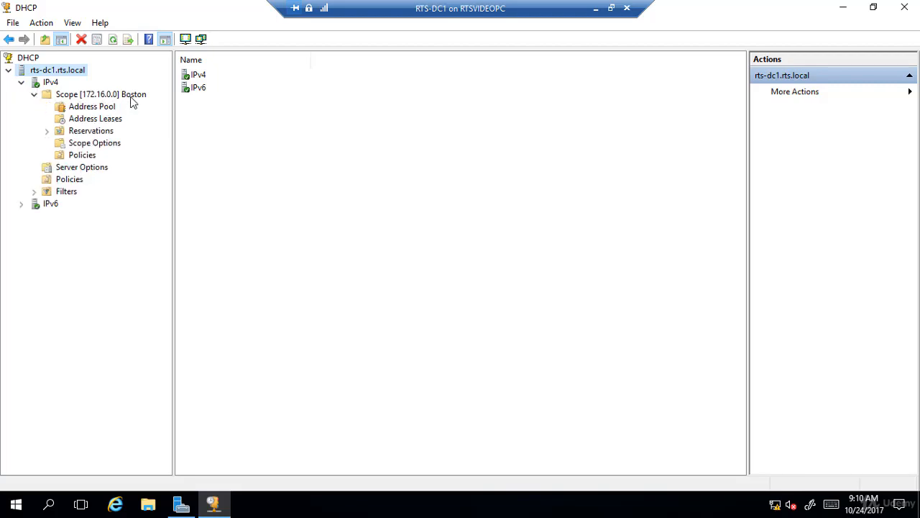
{"action": "left_click", "coordinate": [46, 131]}
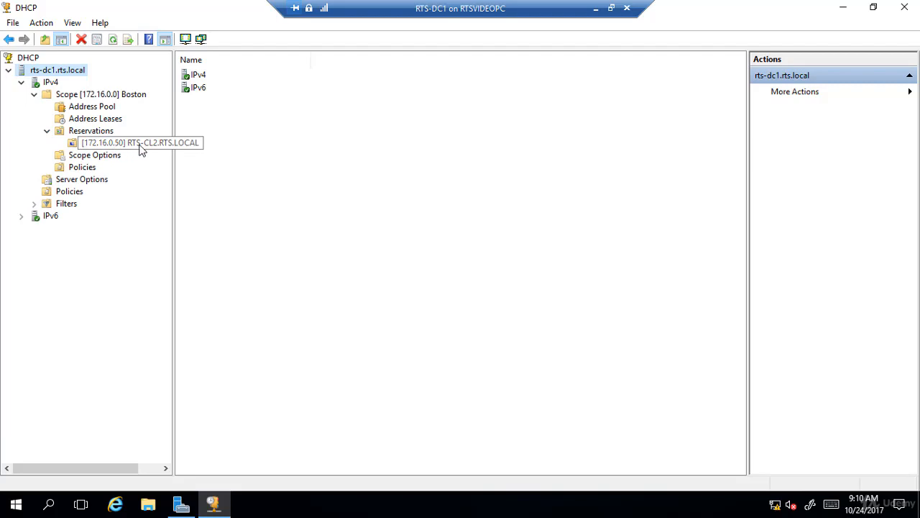
{"action": "left_click", "coordinate": [101, 119]}
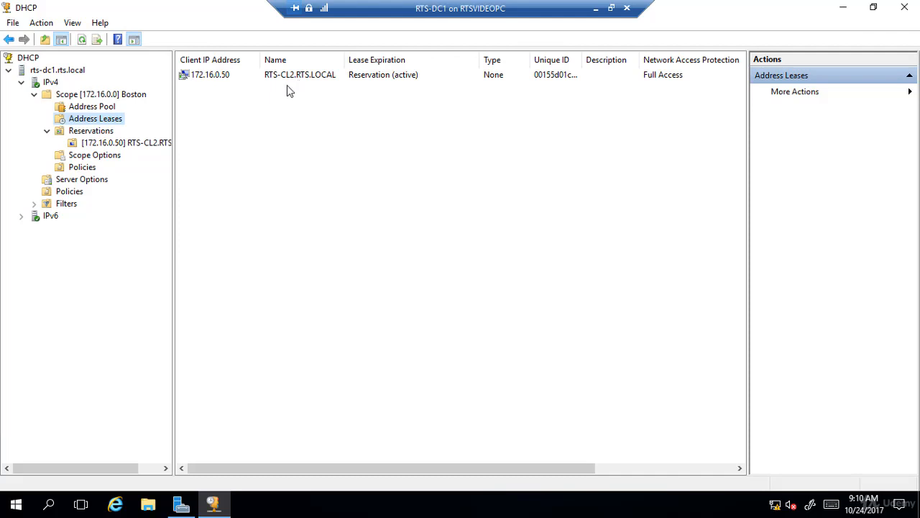
{"action": "right_click", "coordinate": [51, 78]}
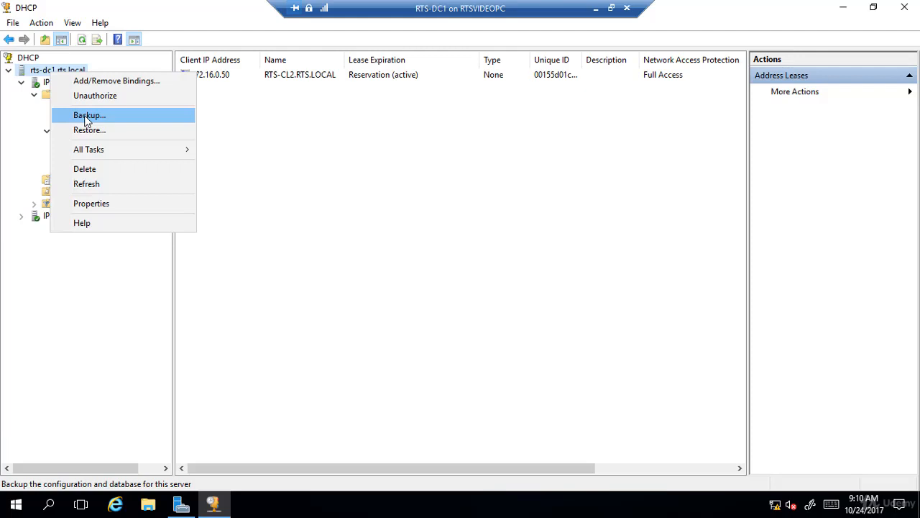
{"action": "left_click", "coordinate": [357, 237]}
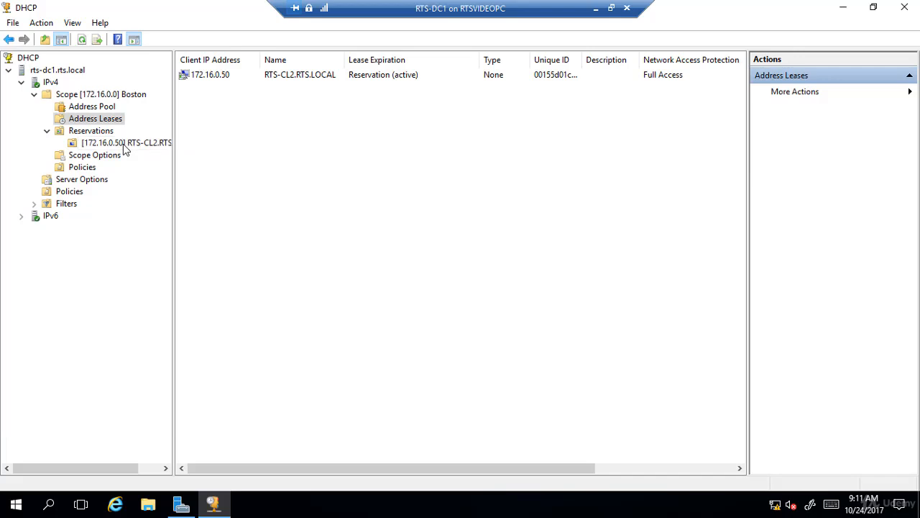
{"action": "right_click", "coordinate": [50, 72]}
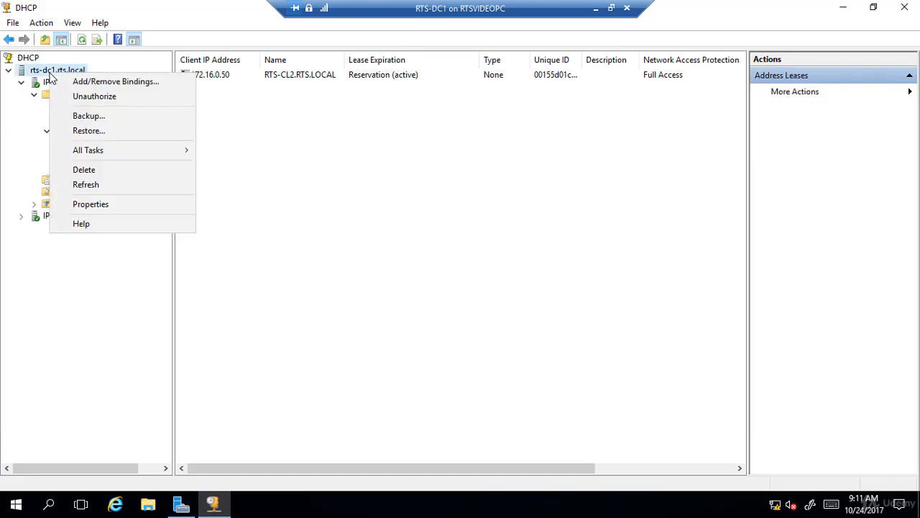
{"action": "left_click", "coordinate": [79, 132]}
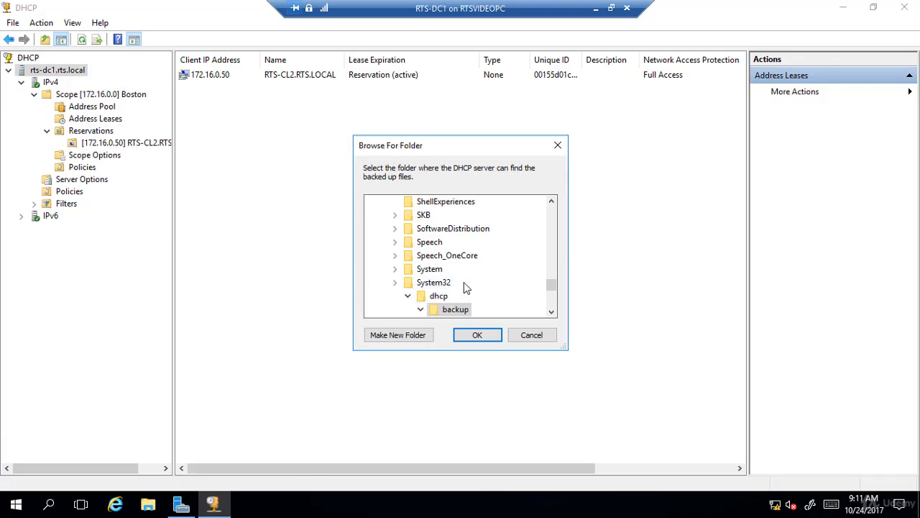
{"action": "left_click", "coordinate": [532, 335]}
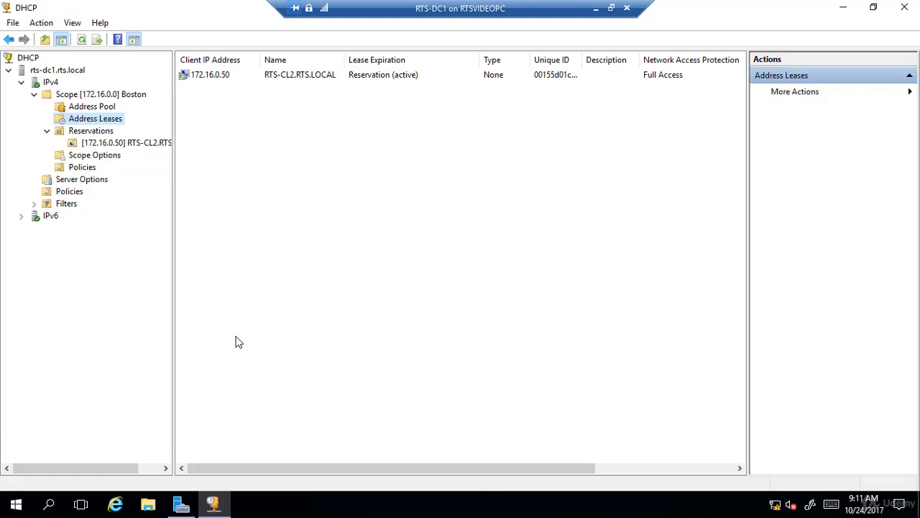
Step: Switch to File Explorer, browse to C:\Windows\System32\dhcp in a maximized window and select the dhcp.mdb database file
{"action": "left_click", "coordinate": [147, 505]}
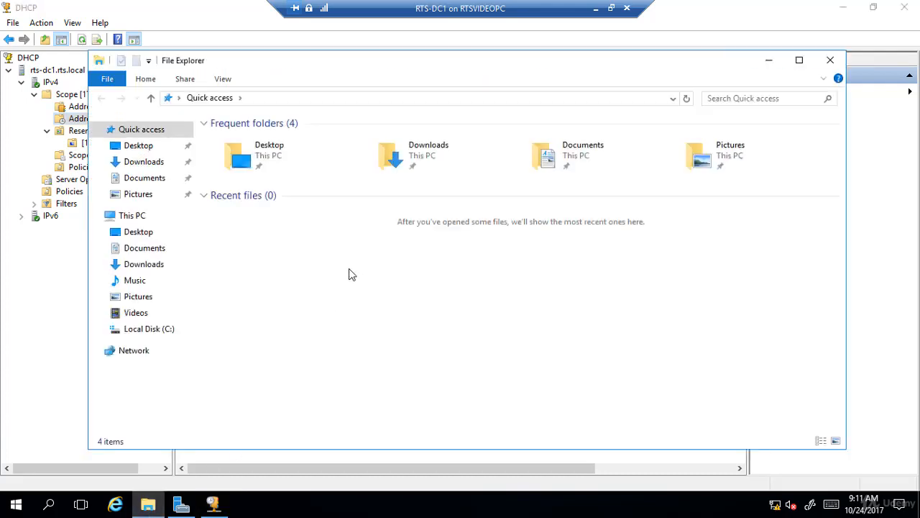
{"action": "left_click", "coordinate": [144, 329]}
{"action": "double_click", "coordinate": [231, 196]}
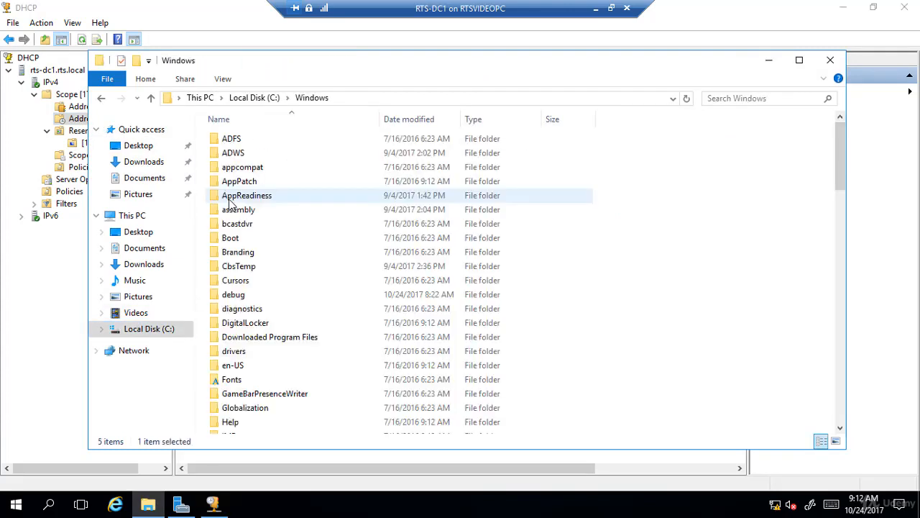
{"action": "key", "text": "s"}
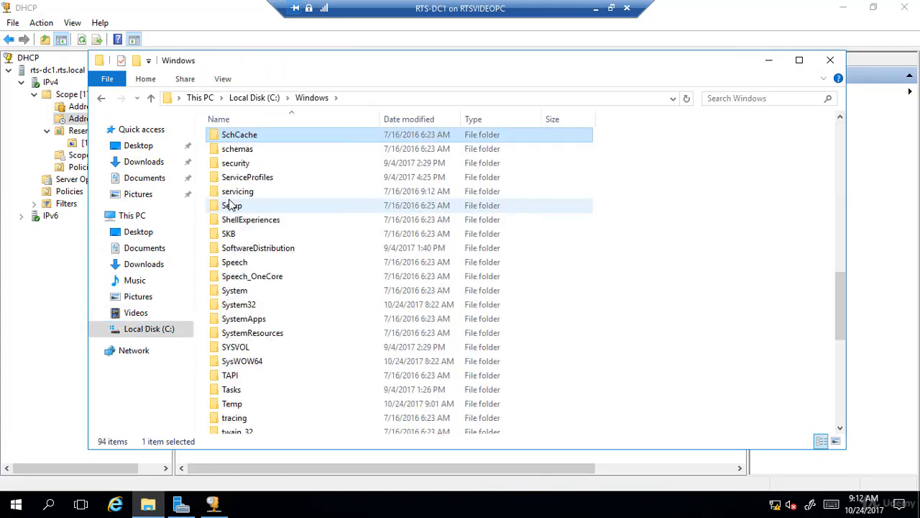
{"action": "double_click", "coordinate": [232, 305]}
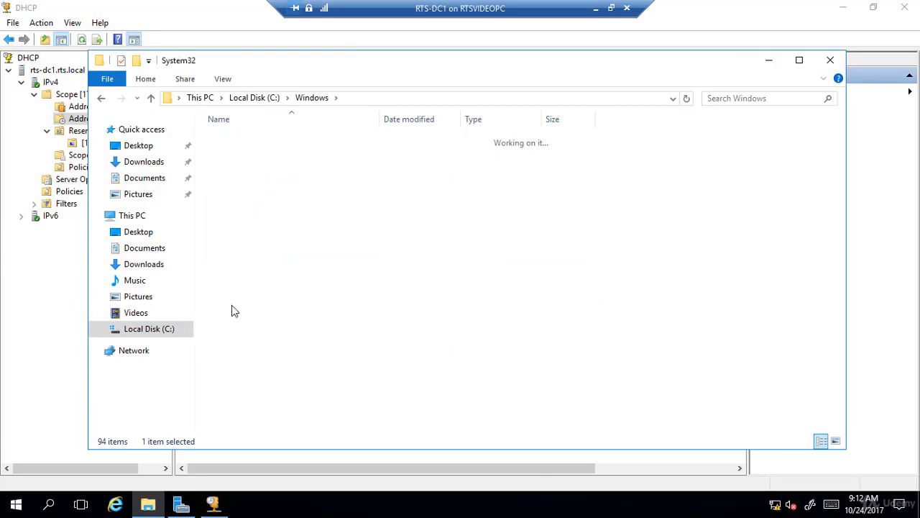
{"action": "left_click", "coordinate": [801, 63]}
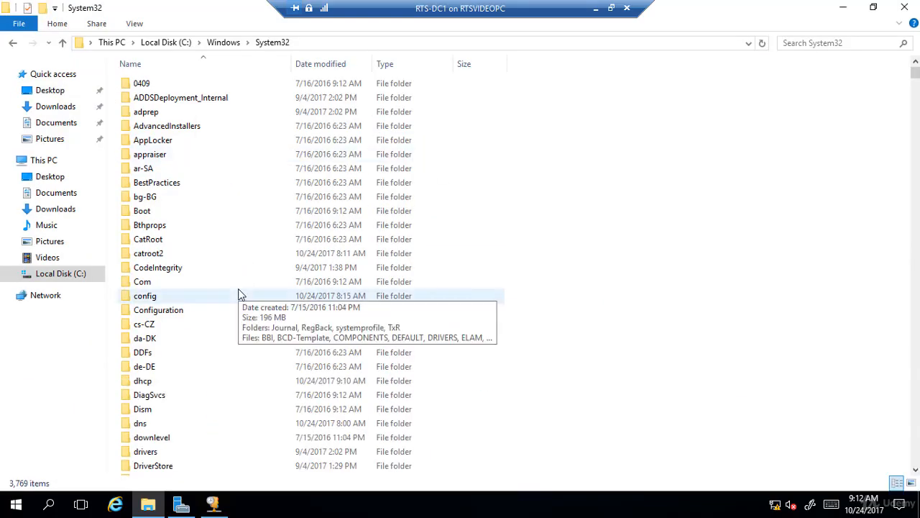
{"action": "key", "text": "d"}
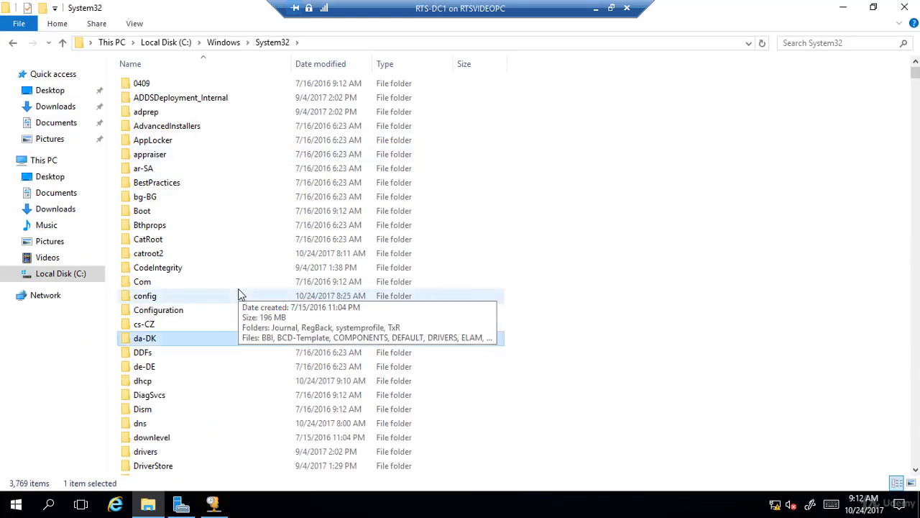
{"action": "left_click", "coordinate": [153, 383]}
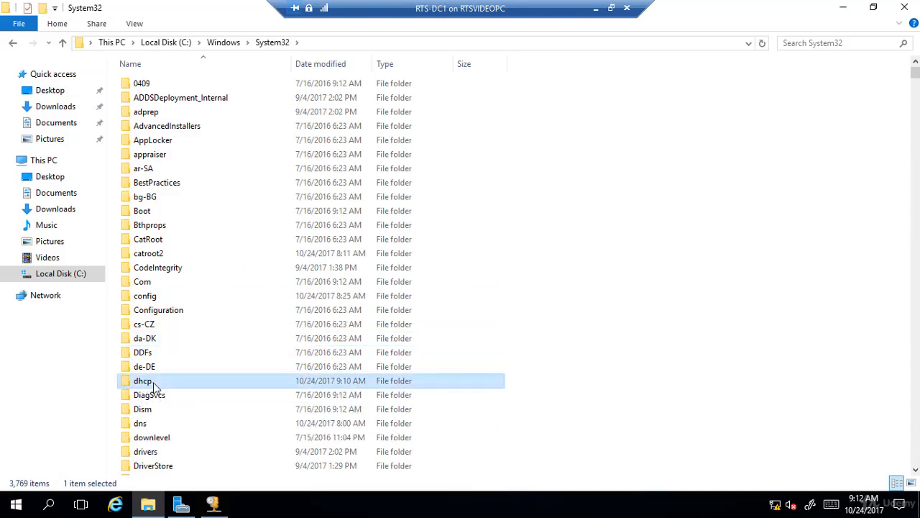
{"action": "double_click", "coordinate": [161, 384]}
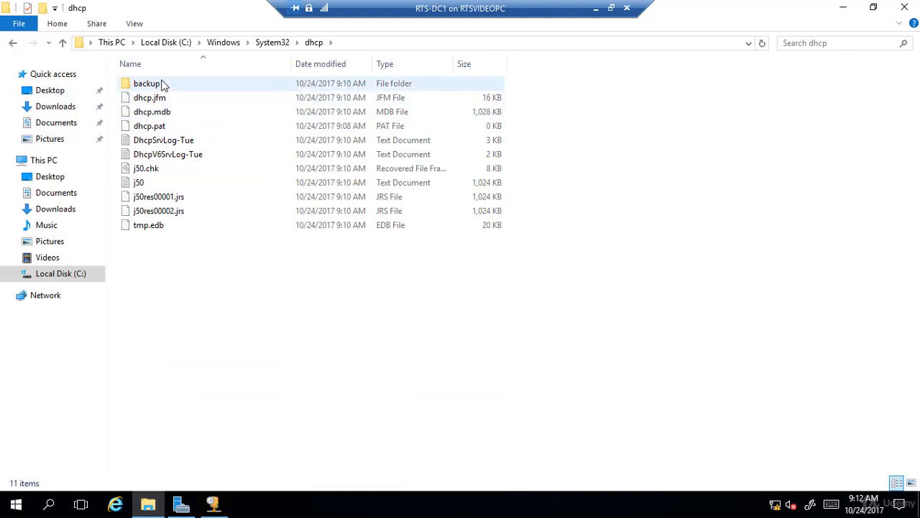
{"action": "left_click", "coordinate": [173, 118]}
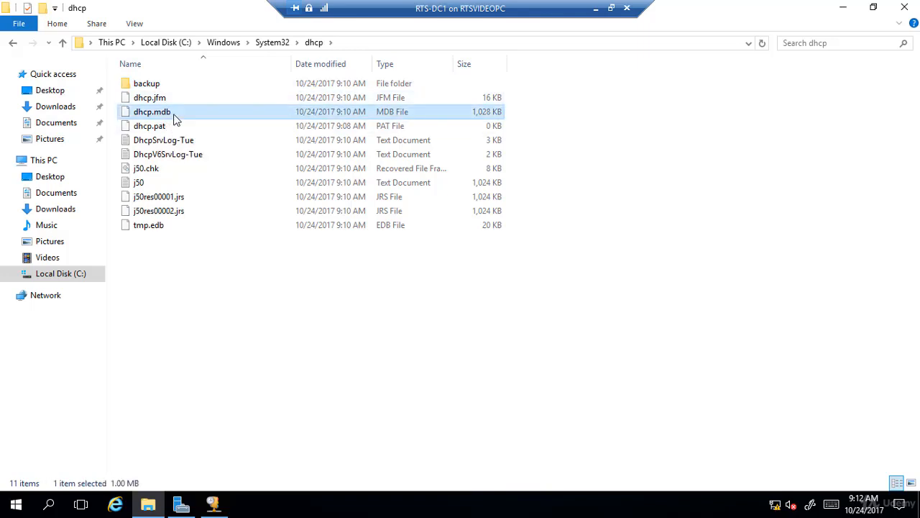